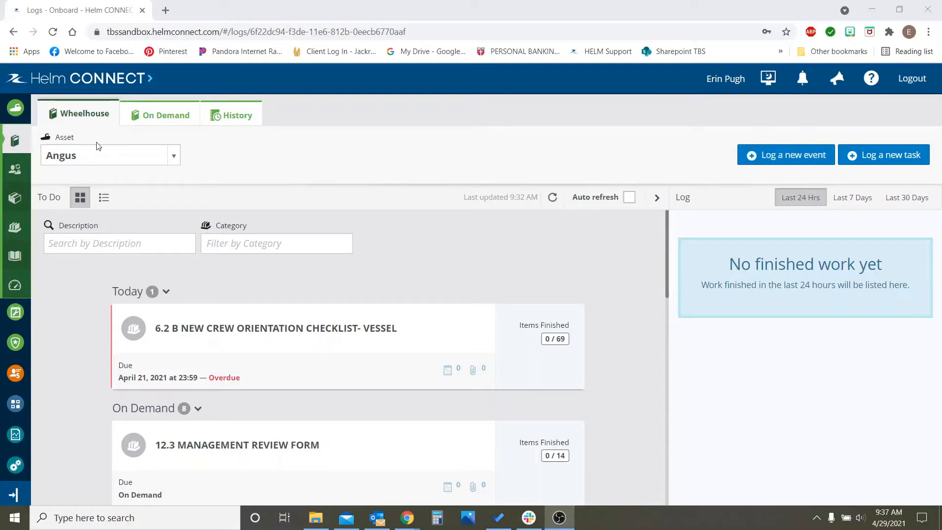
# Log a new event of type Critical Equipment Failure for the asset Angus
pyautogui.click(16, 493)
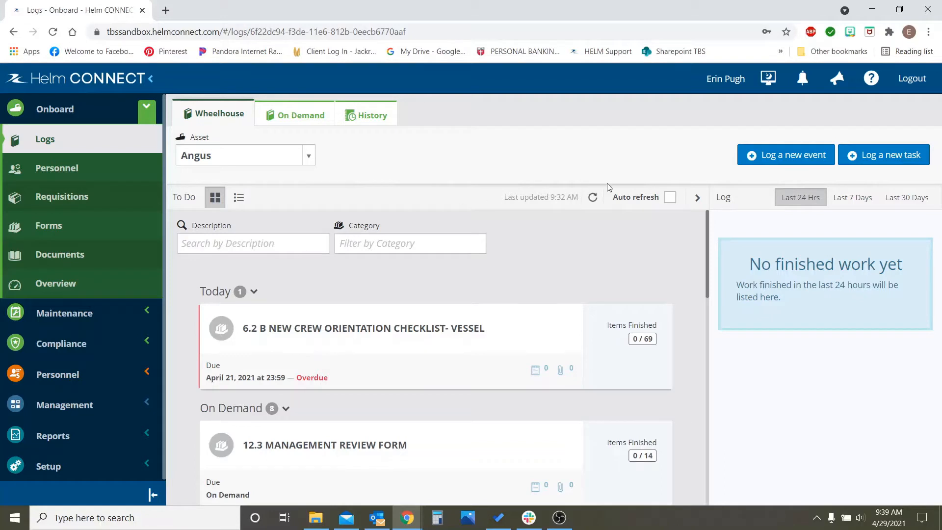
pyautogui.click(792, 159)
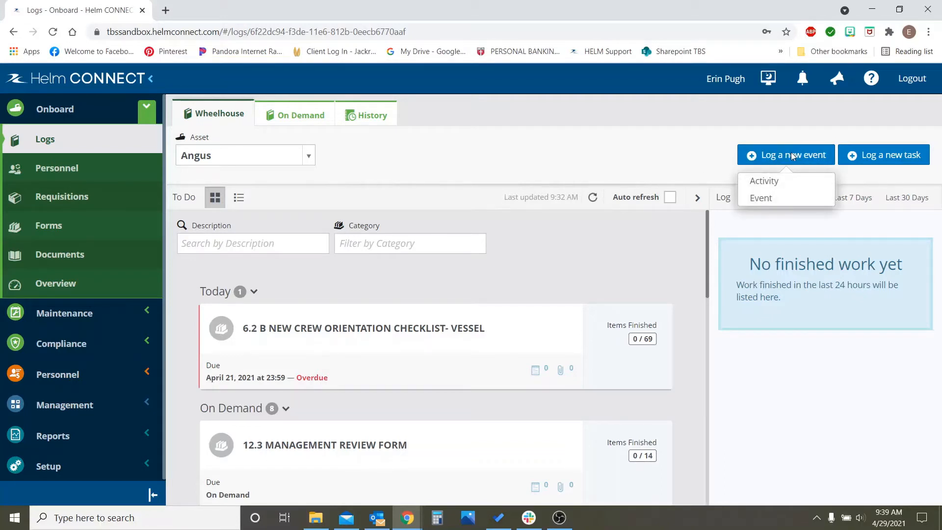
pyautogui.click(781, 200)
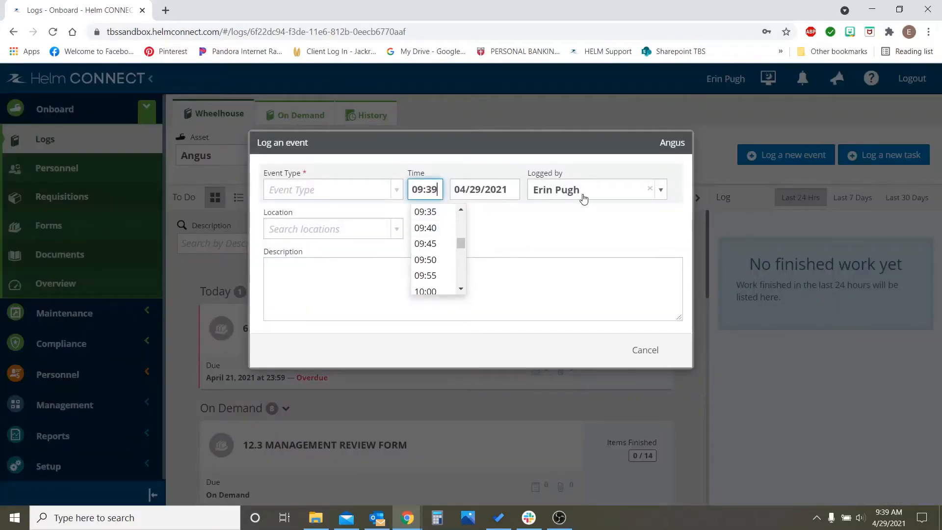
pyautogui.click(570, 247)
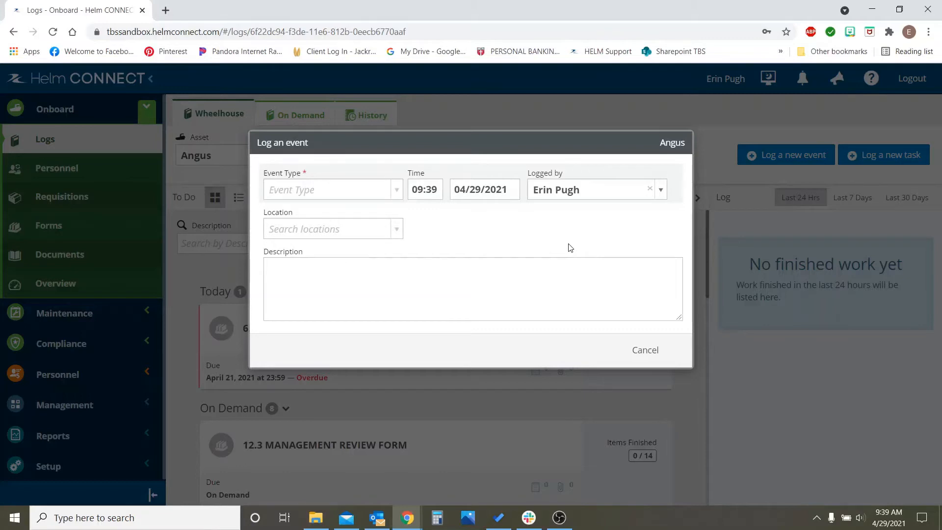
pyautogui.click(326, 194)
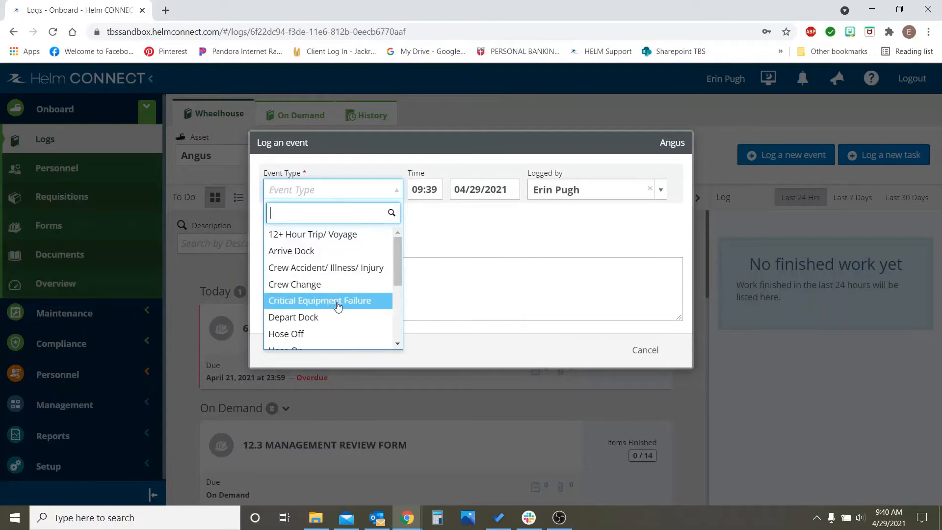
pyautogui.scroll(-1, 337, 306)
pyautogui.scroll(-1, 338, 306)
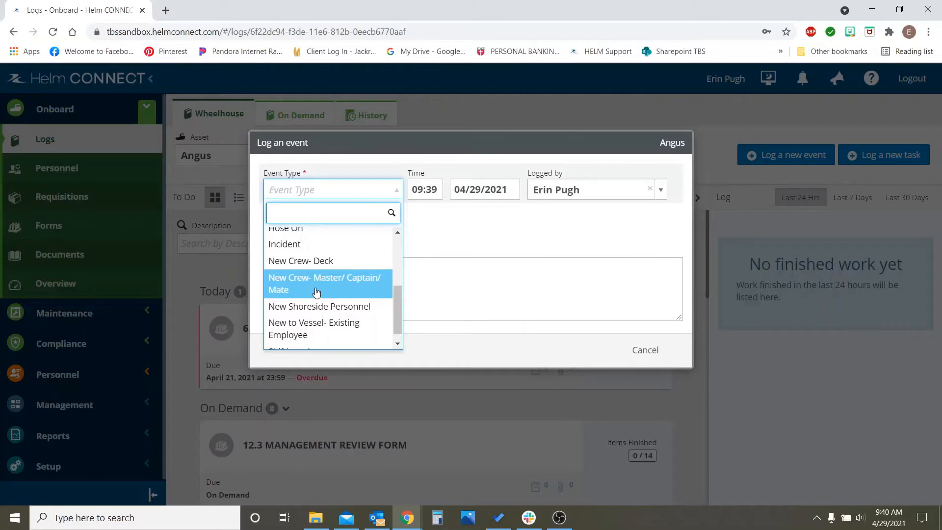
pyautogui.scroll(-1, 316, 292)
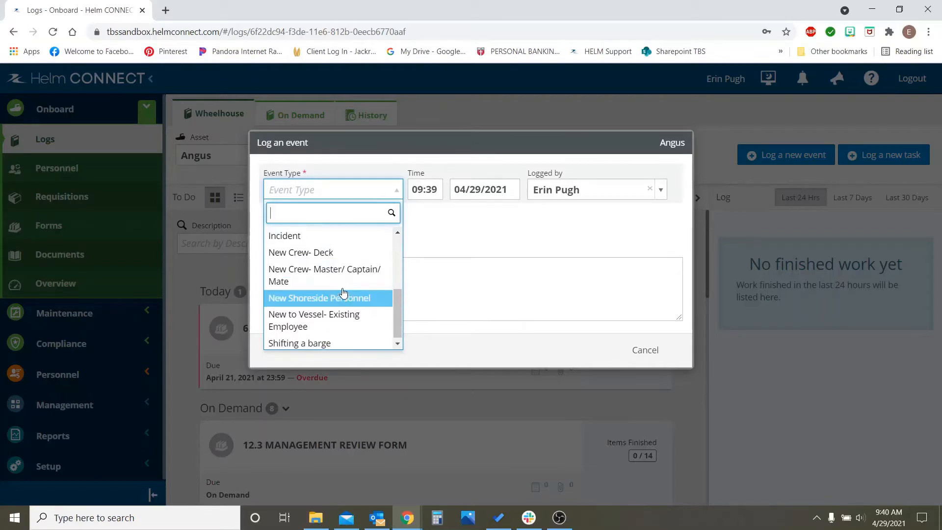
pyautogui.scroll(2, 339, 289)
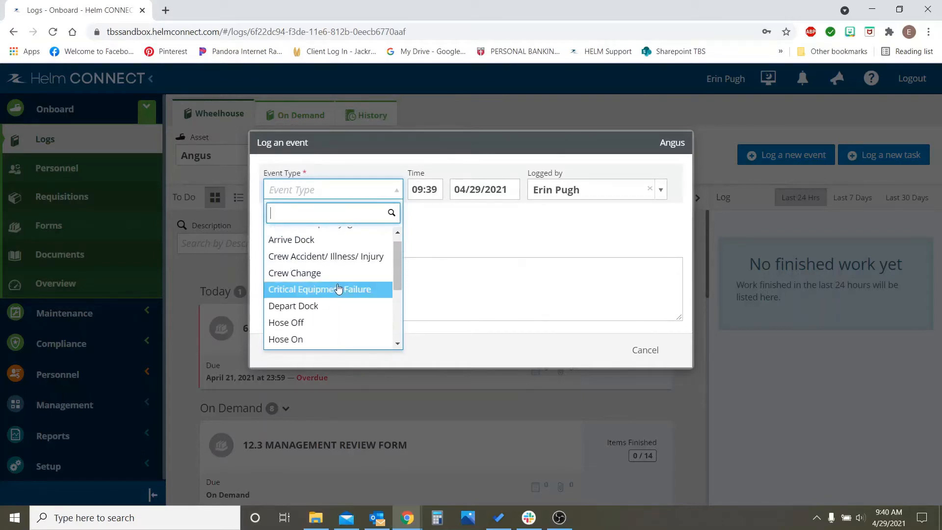
pyautogui.scroll(1, 343, 294)
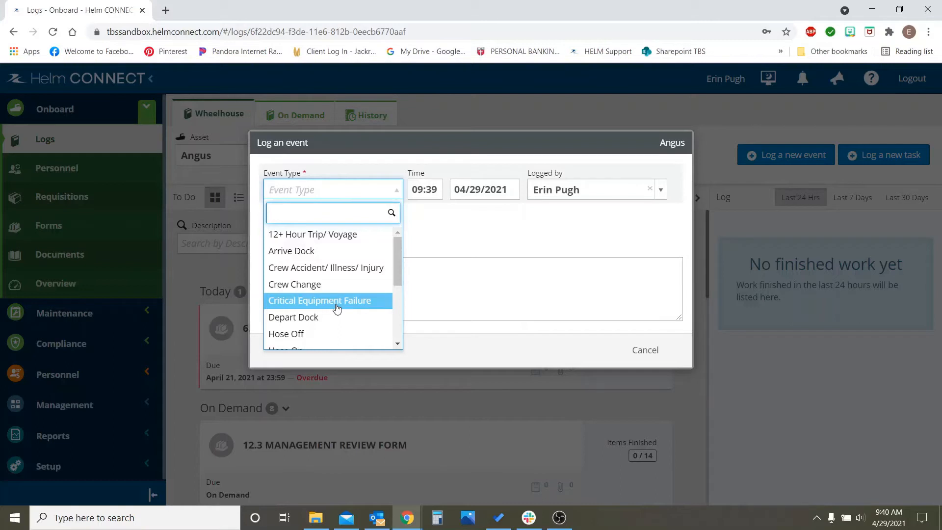
pyautogui.click(336, 307)
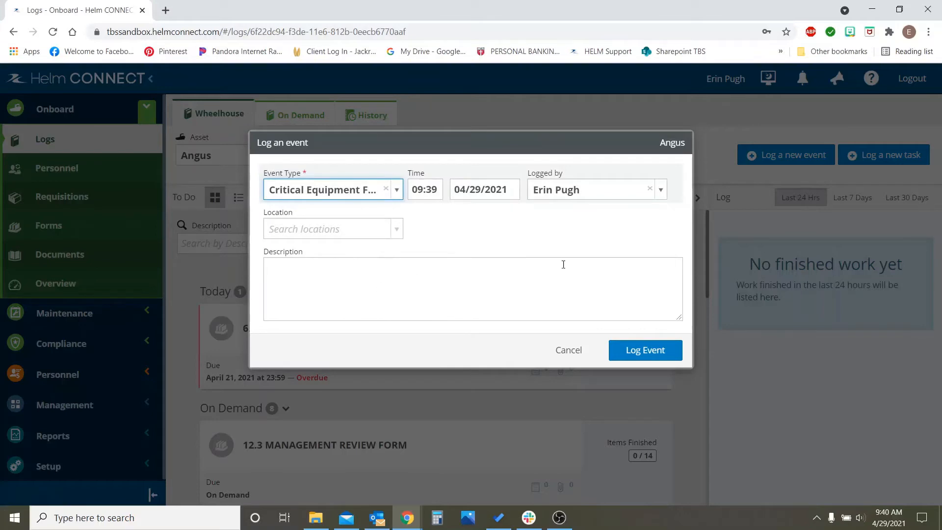
pyautogui.click(668, 349)
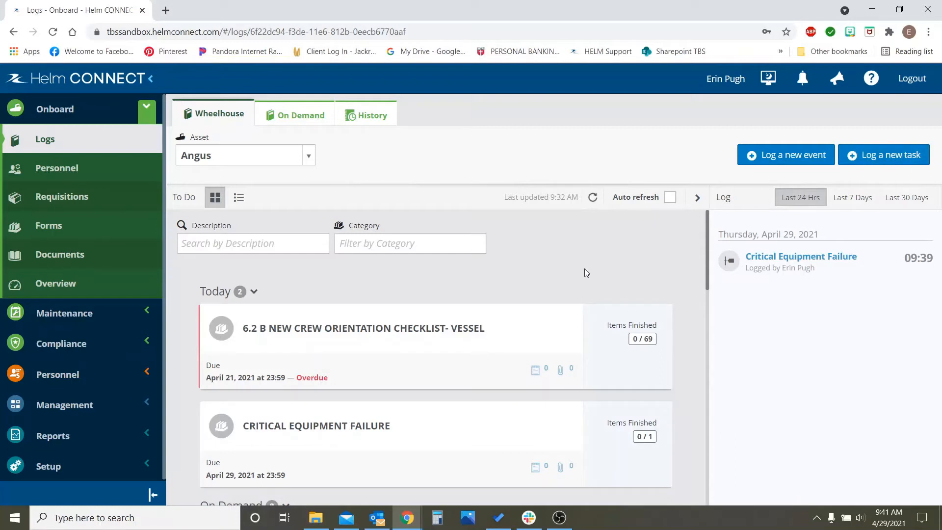
# Open the Critical Equipment Failure form, try marking item 1.1 as Fail, and discard the form
pyautogui.scroll(-1, 583, 269)
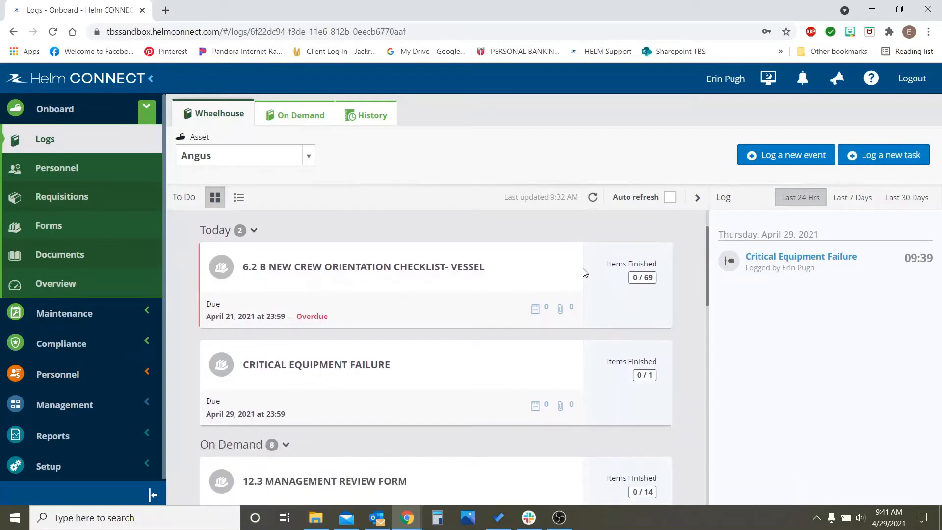
pyautogui.click(486, 377)
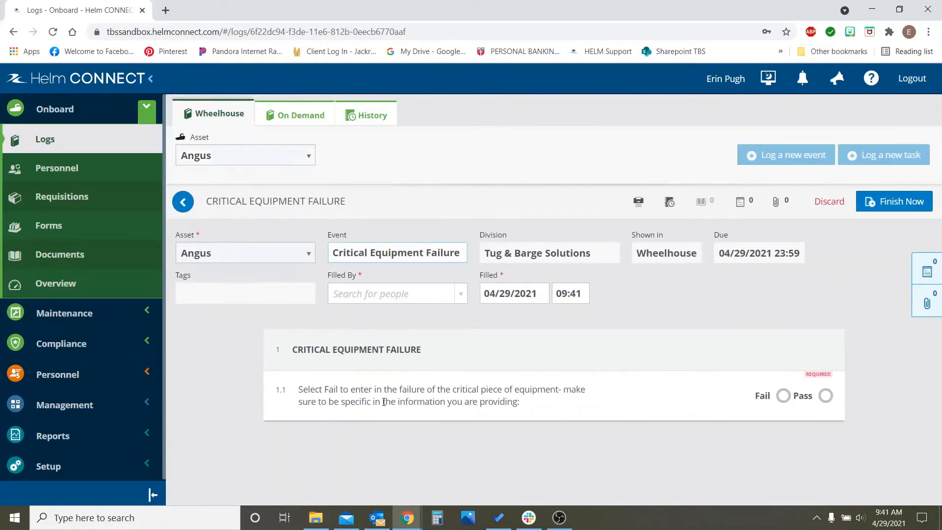
pyautogui.click(782, 395)
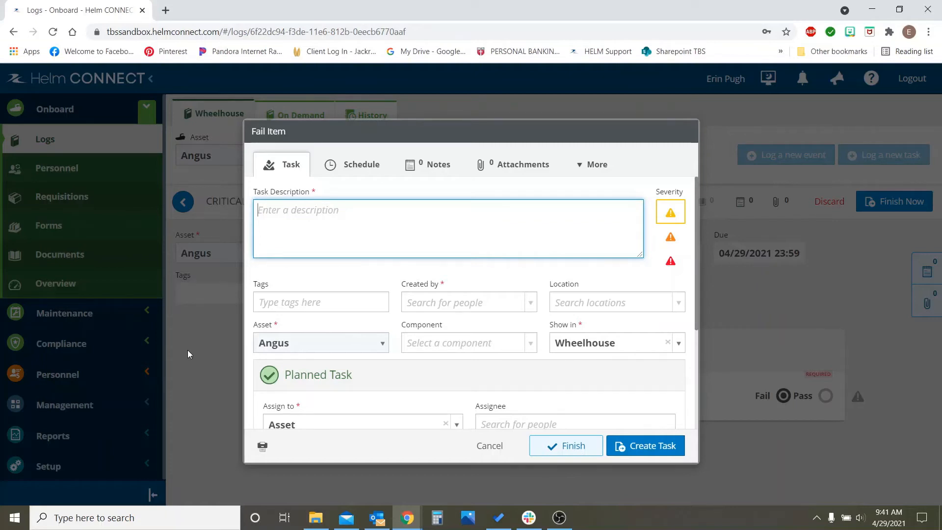
pyautogui.click(480, 448)
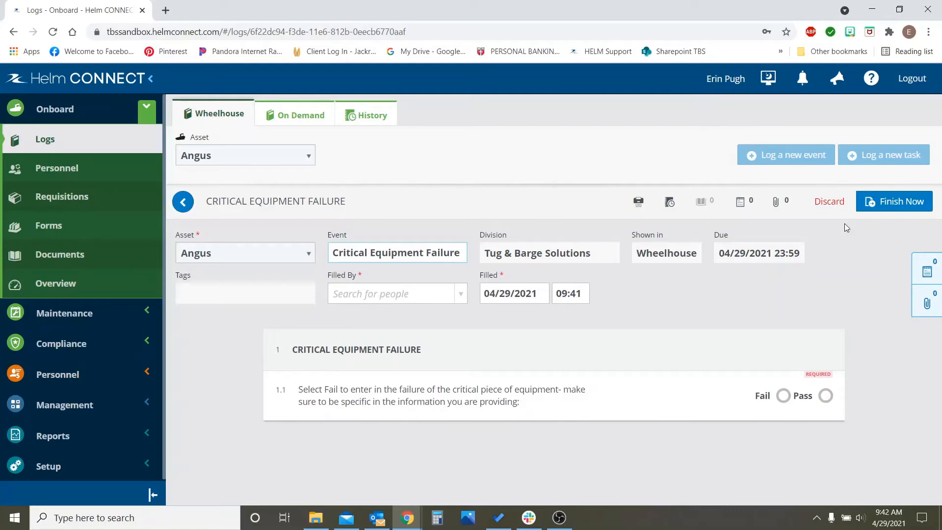
pyautogui.click(835, 205)
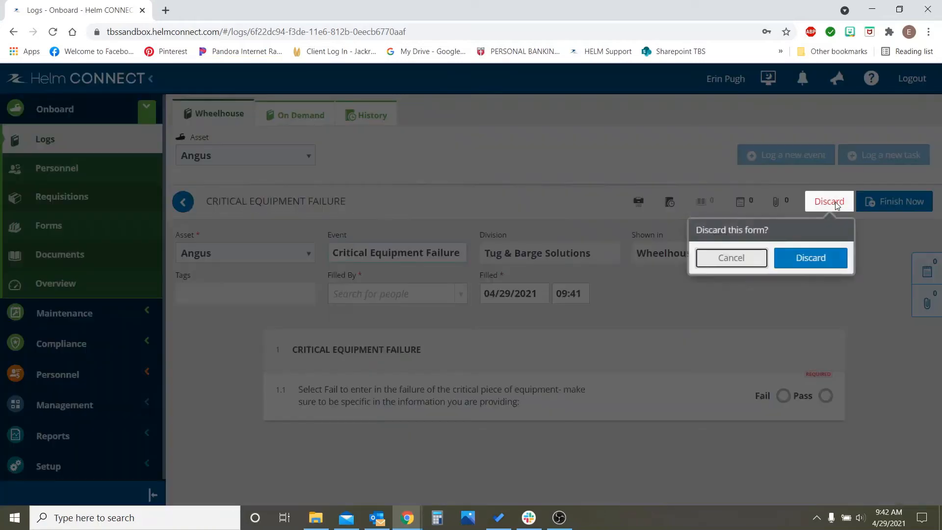
pyautogui.click(816, 255)
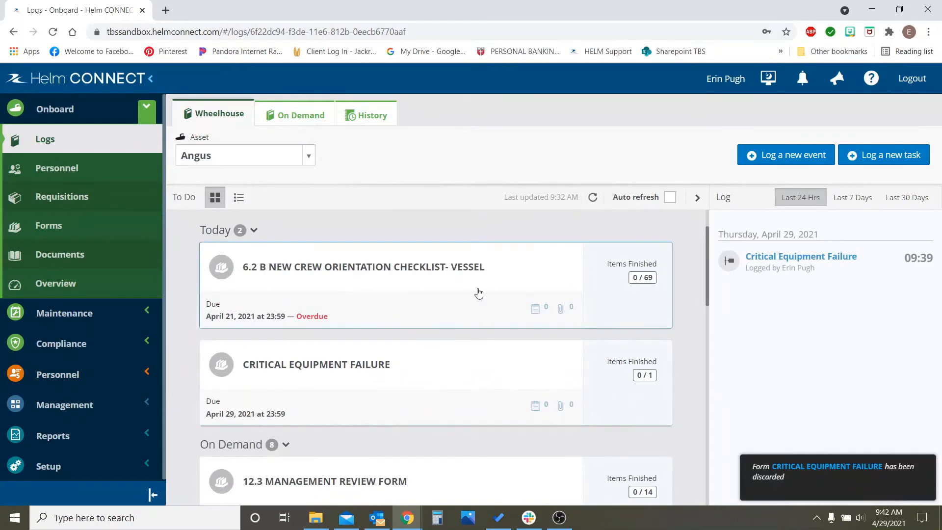
# Log another event for Angus with the event type New Crew- Master/ Captain/ Mate
pyautogui.click(790, 160)
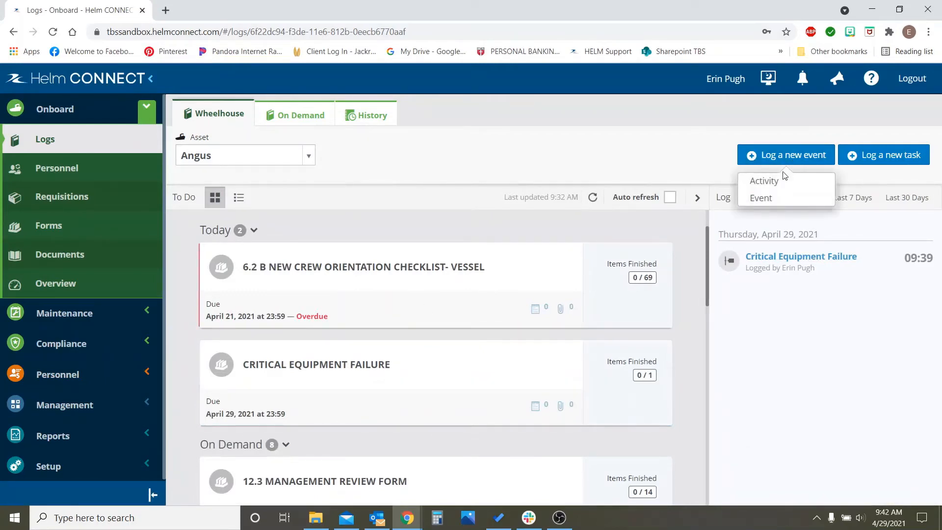
pyautogui.click(782, 199)
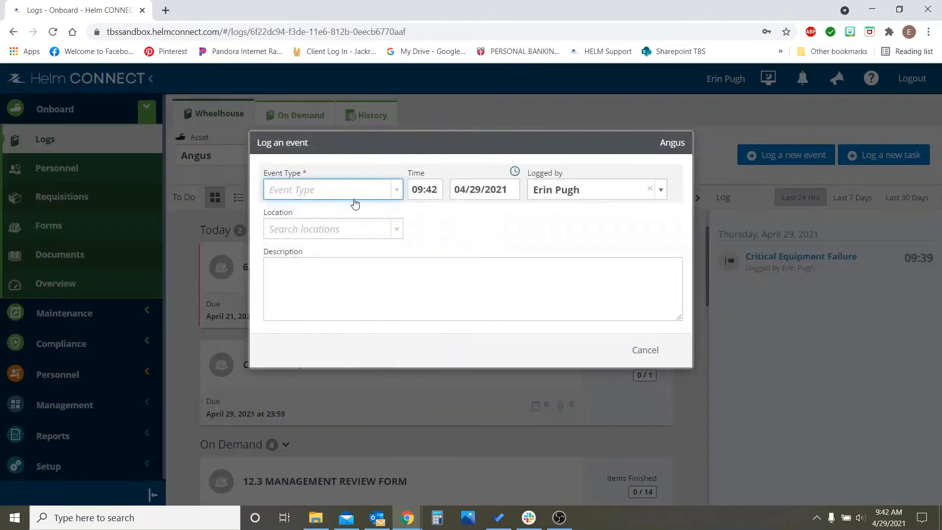
pyautogui.click(352, 196)
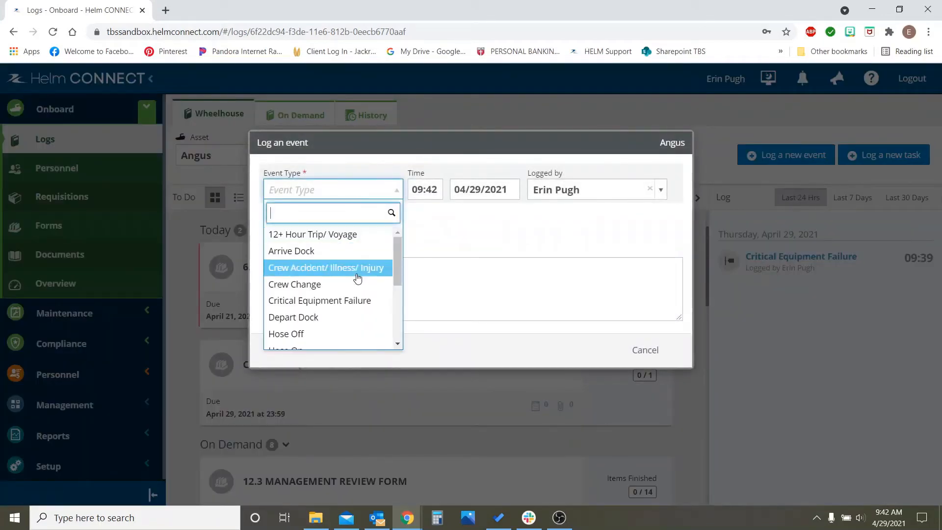
pyautogui.scroll(-2, 359, 296)
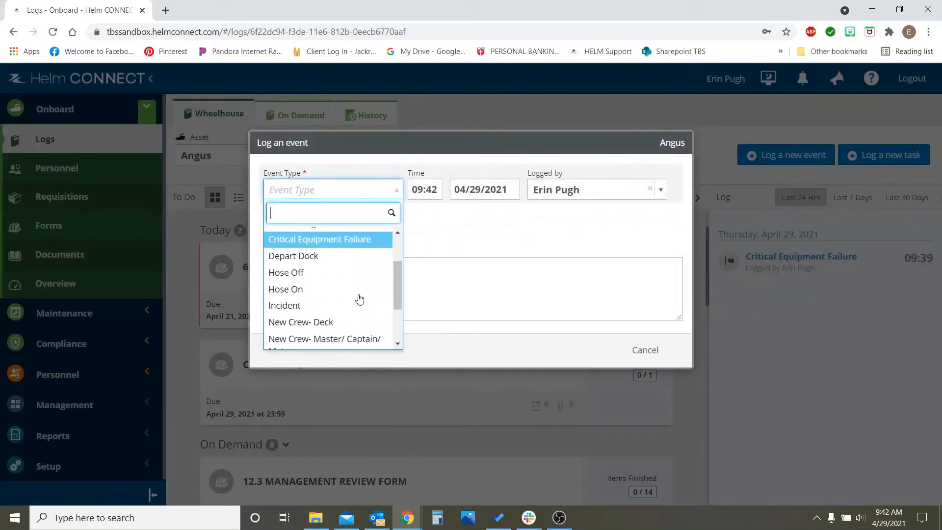
pyautogui.scroll(2, 358, 296)
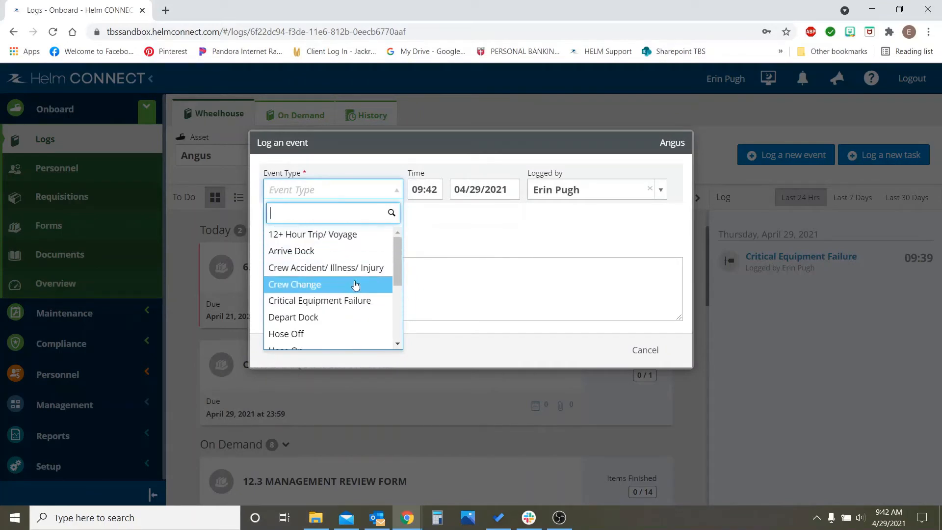
pyautogui.scroll(-1, 355, 286)
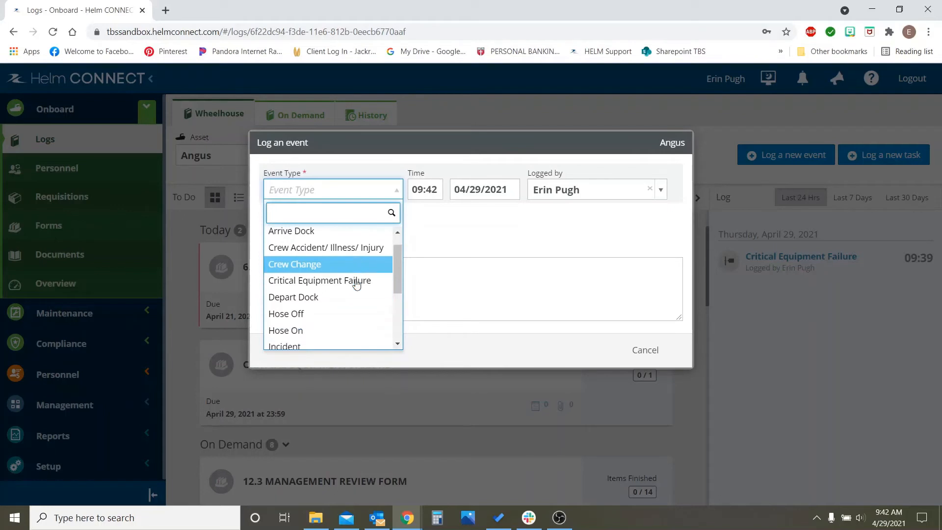
pyautogui.scroll(-3, 355, 294)
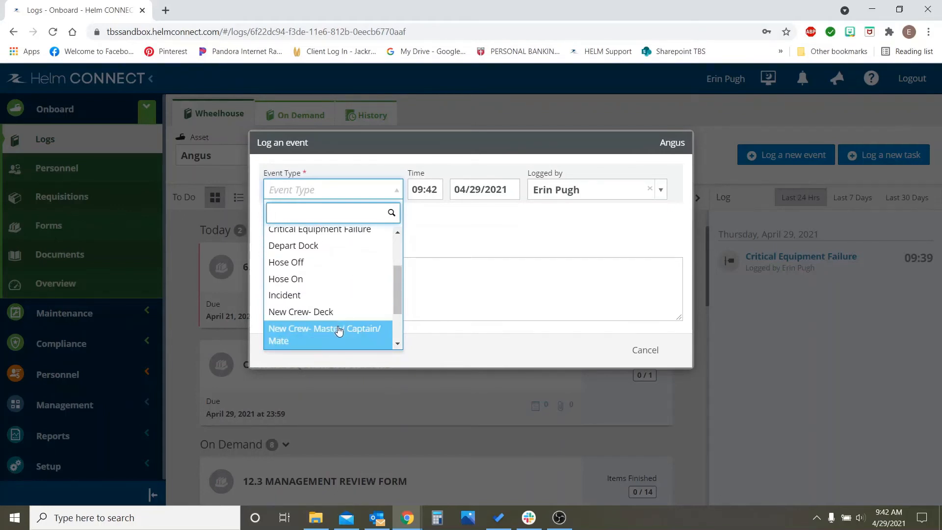
pyautogui.click(339, 331)
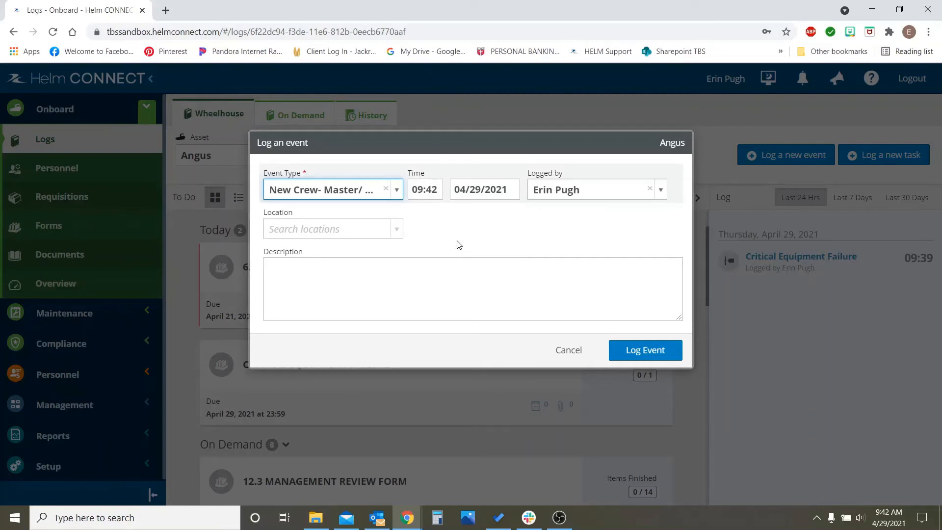
pyautogui.click(653, 352)
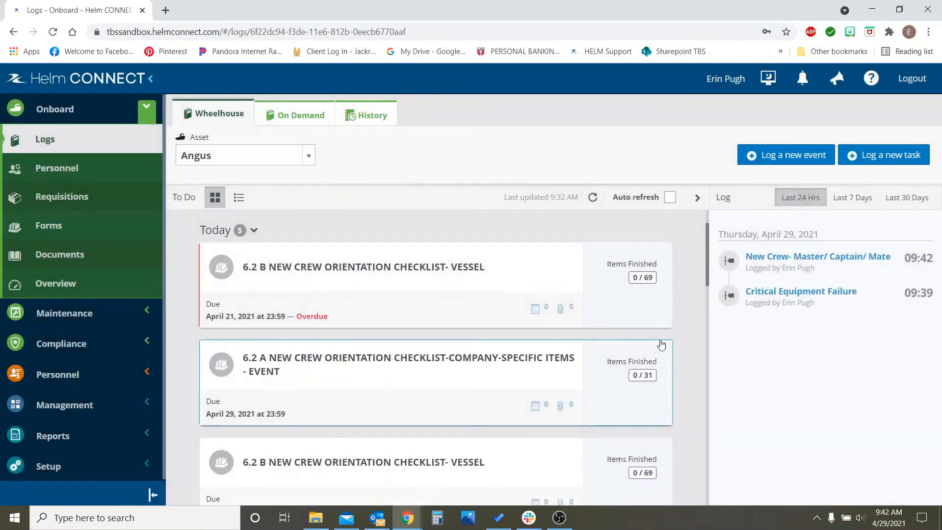
# Review the new crew orientation forms in the to-do list and open 6.2 C New Crew Orientation- Wheelhouse Familiarization - Event
pyautogui.scroll(-2, 495, 406)
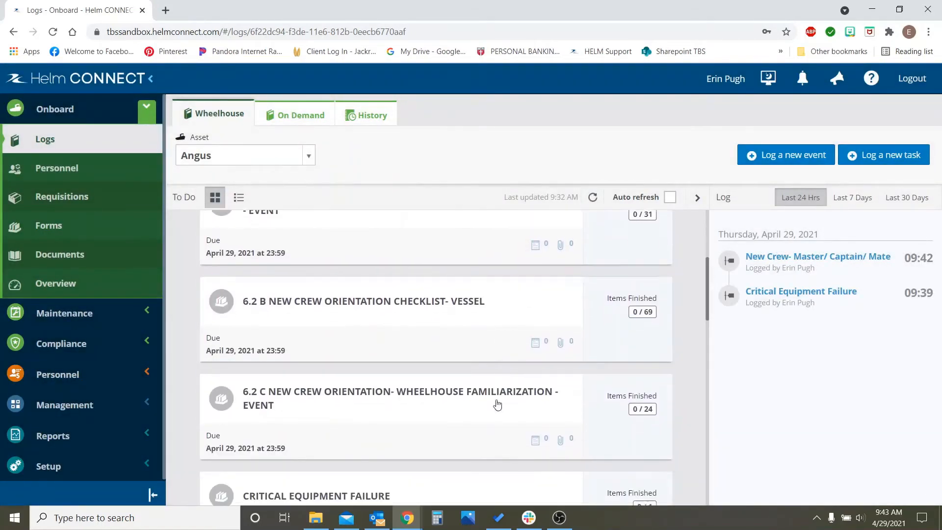
pyautogui.scroll(2, 498, 404)
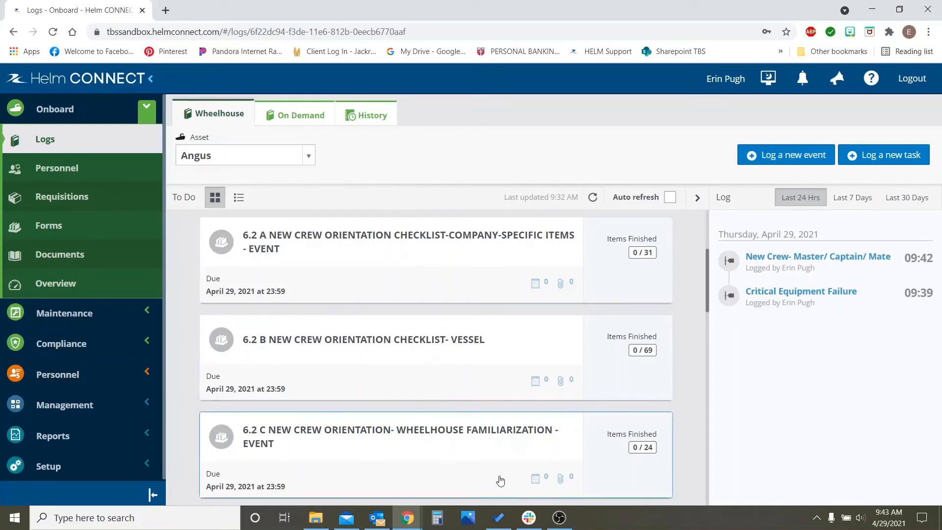
pyautogui.scroll(4, 491, 441)
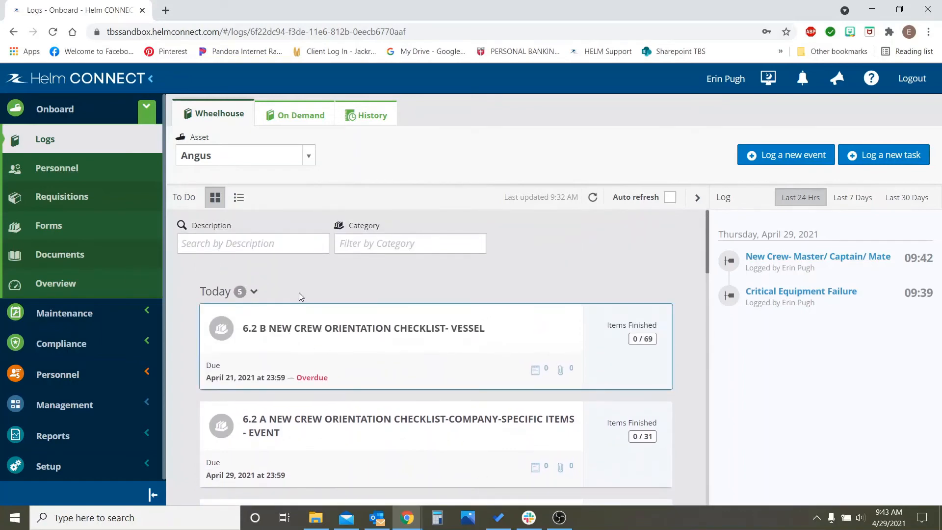
pyautogui.scroll(-5, 410, 321)
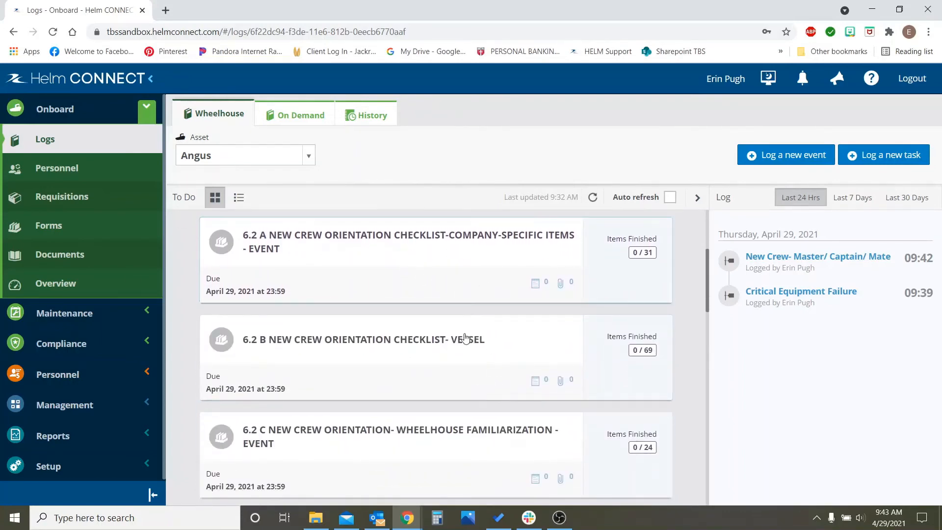
pyautogui.click(450, 449)
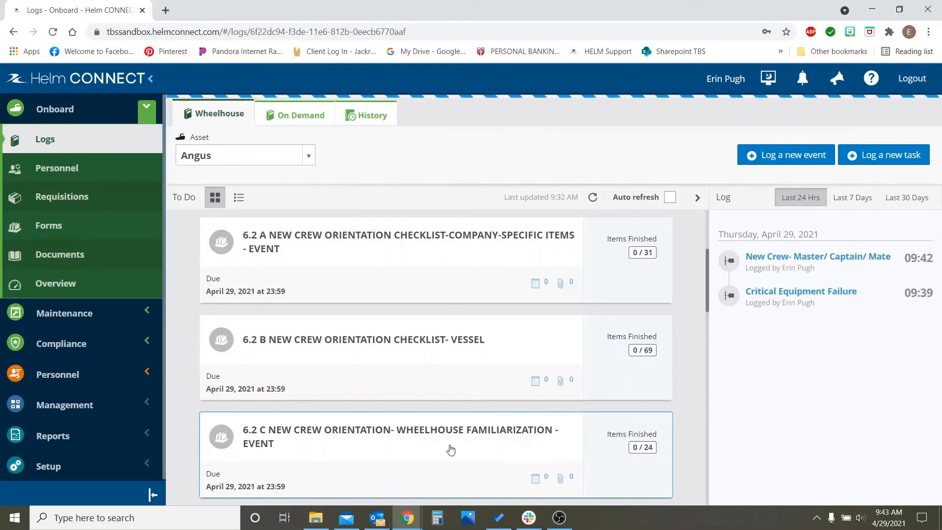